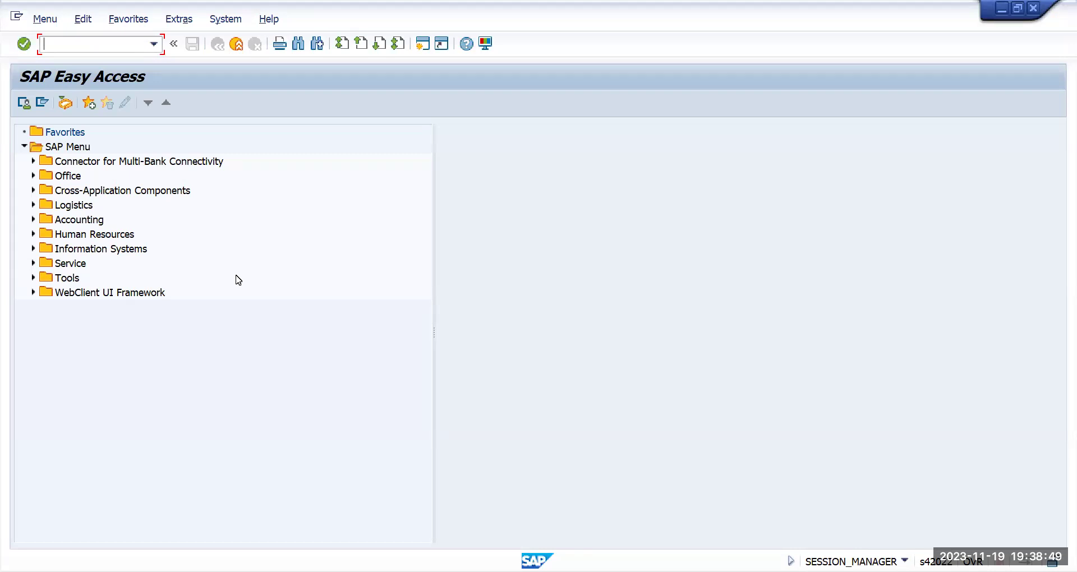
- Start transaction FB60 to enter a vendor invoice in company code TMUS
text(fb60)
key(Return)
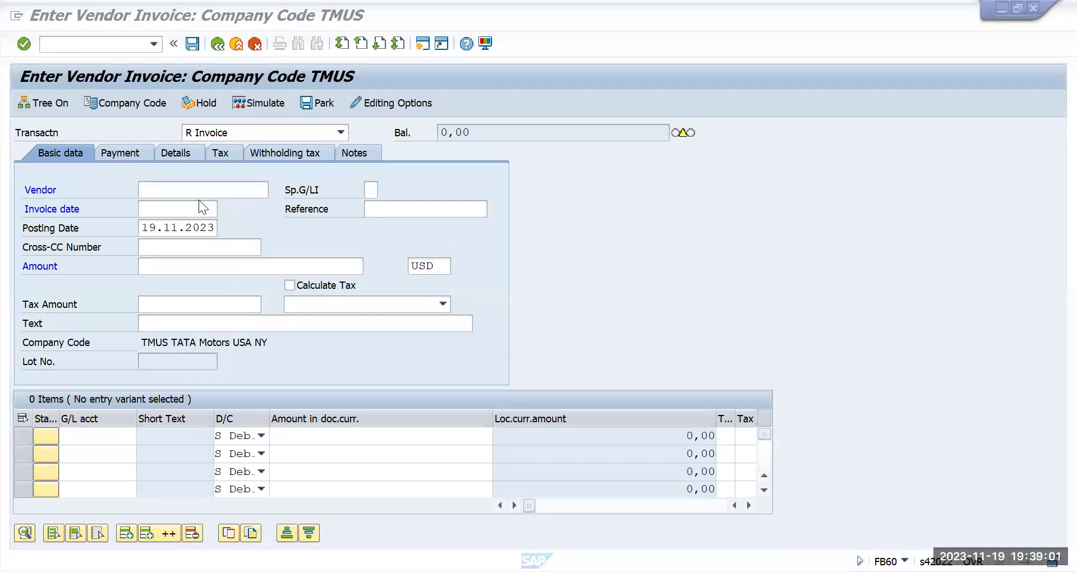
- Pick the previously used vendor and copy posting date 19.11.2023 into the invoice date
click(170, 190)
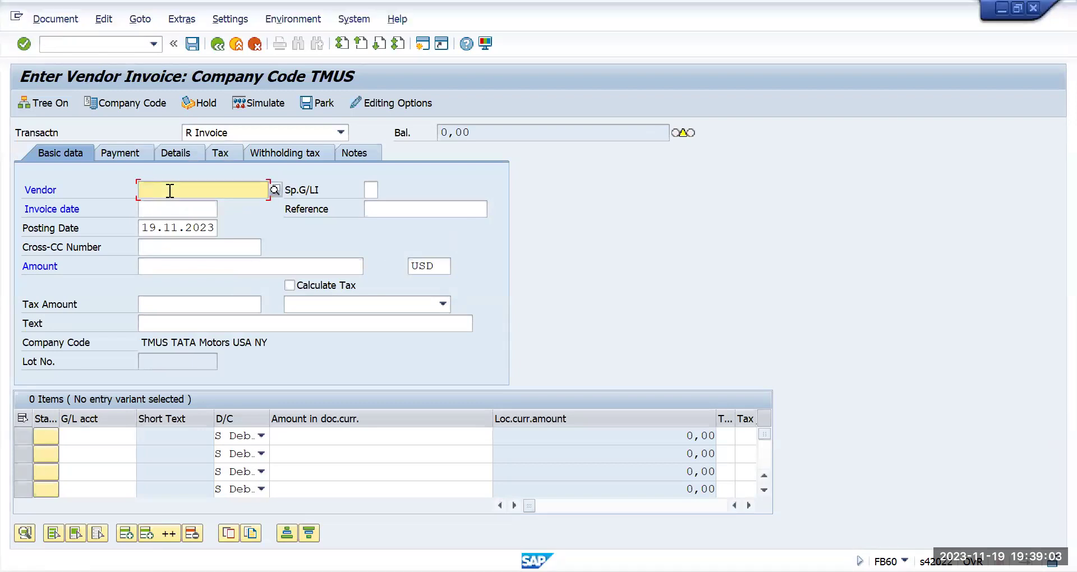
click(197, 222)
drag(143, 227, 222, 223)
key(ctrl+c)
click(196, 207)
key(ctrl+v)
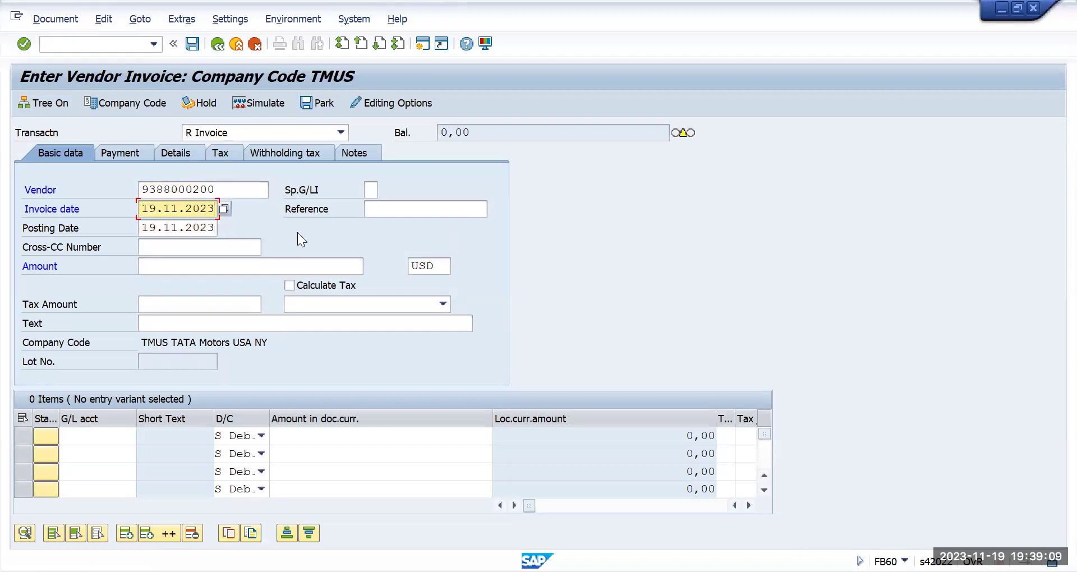
click(96, 437)
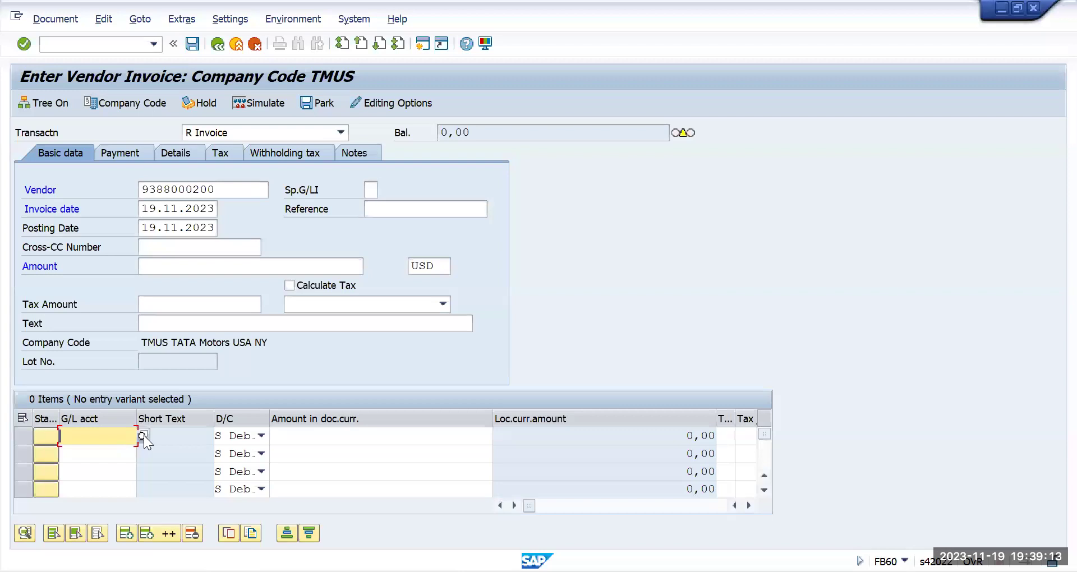
click(144, 436)
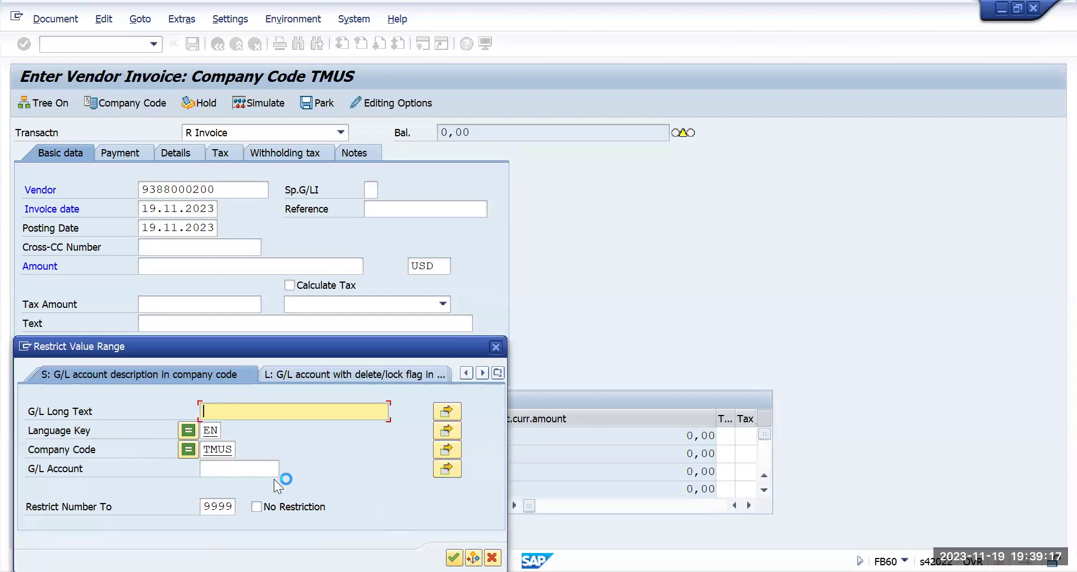
key(Return)
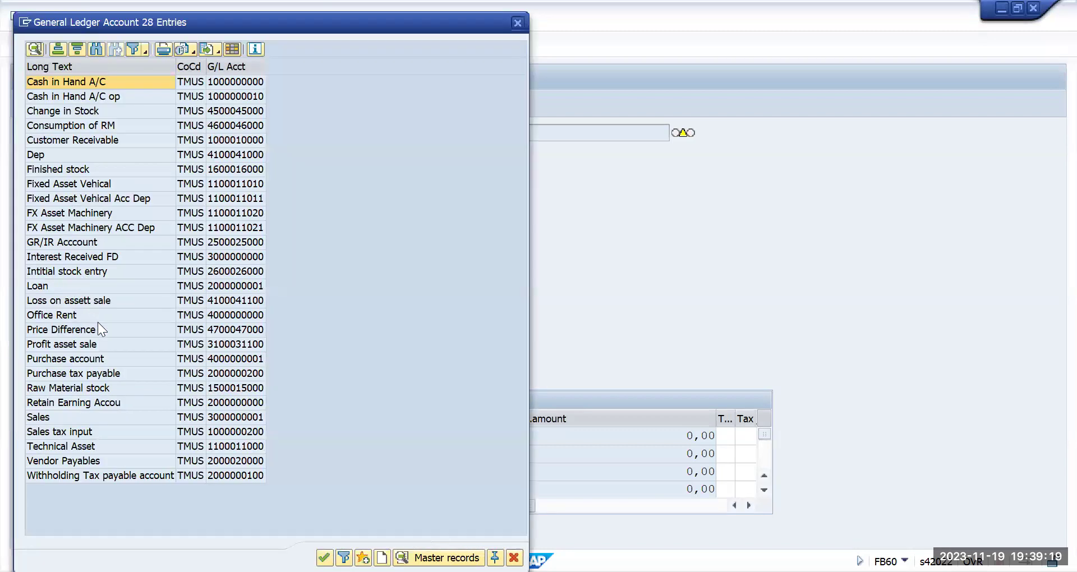
double_click(94, 360)
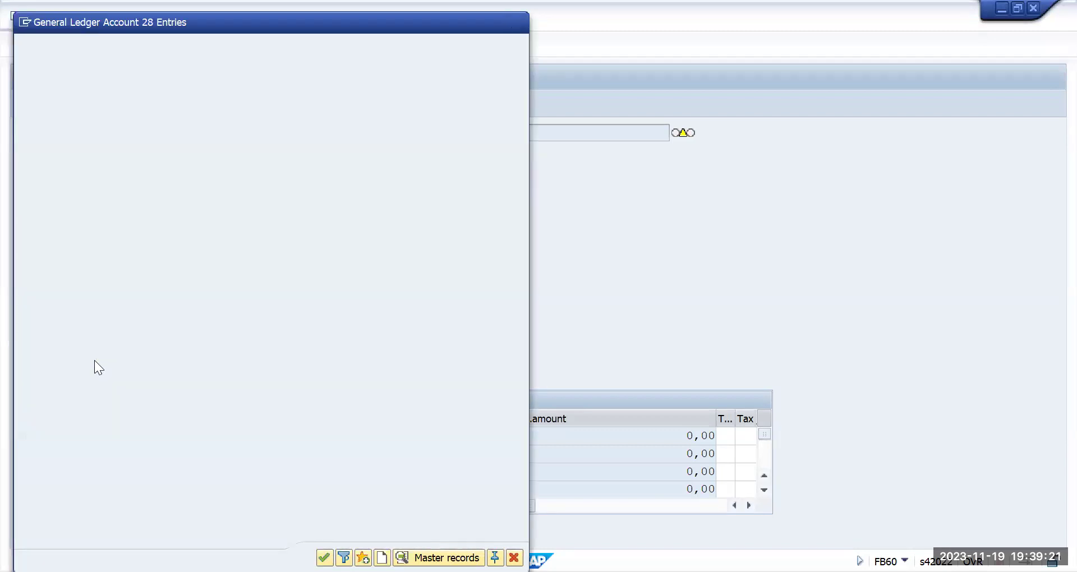
click(305, 435)
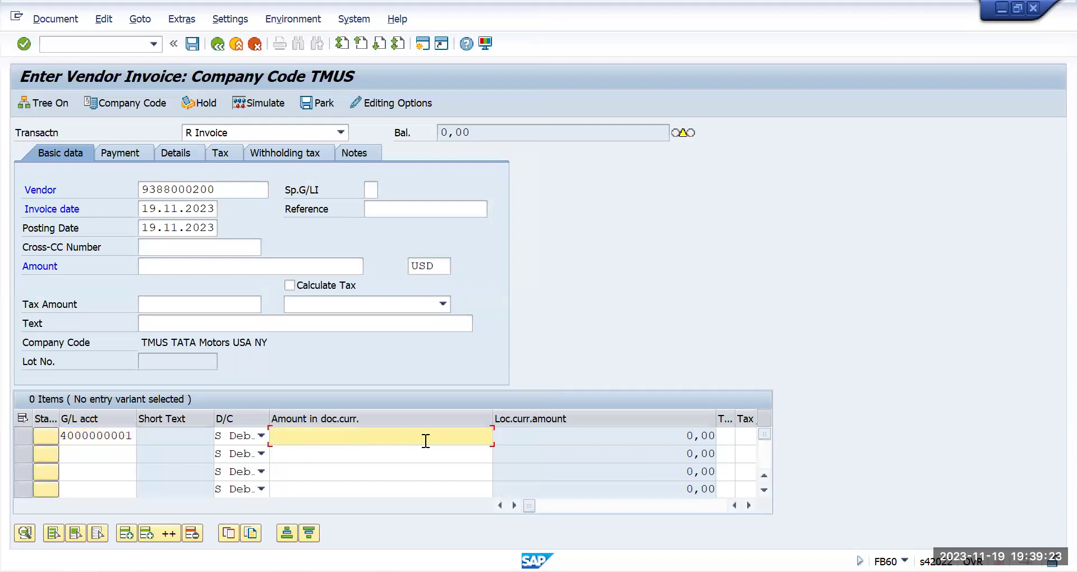
- Enter 28000 as the line and header amount, with reference INV_001
text(2)
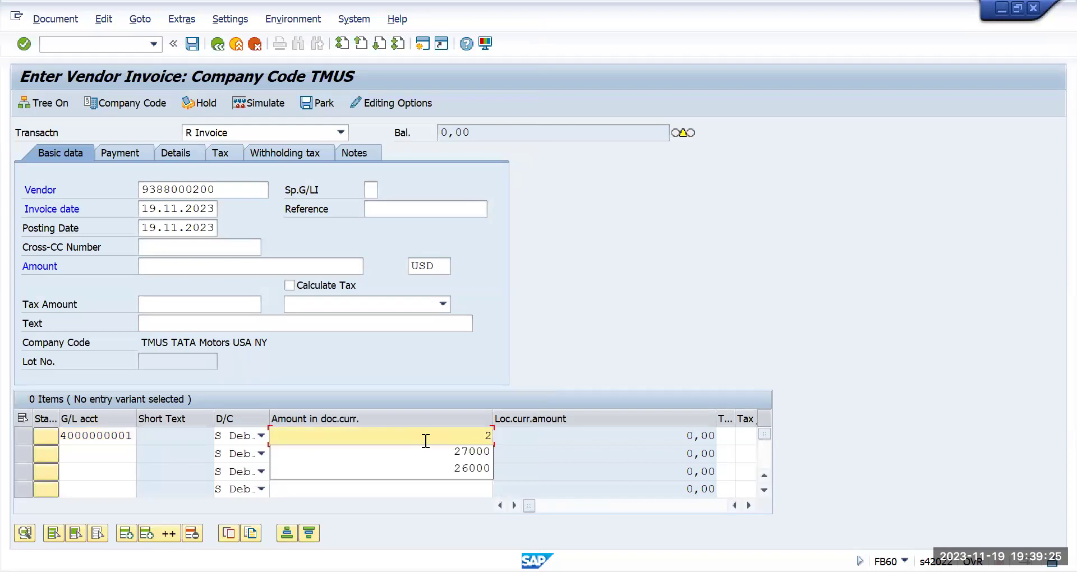
text(8000)
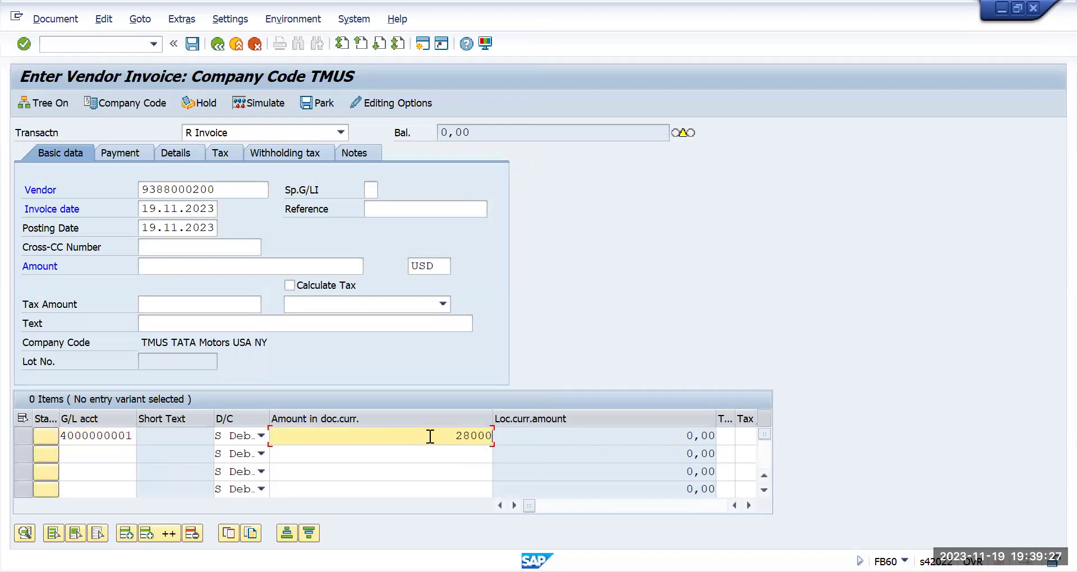
click(197, 270)
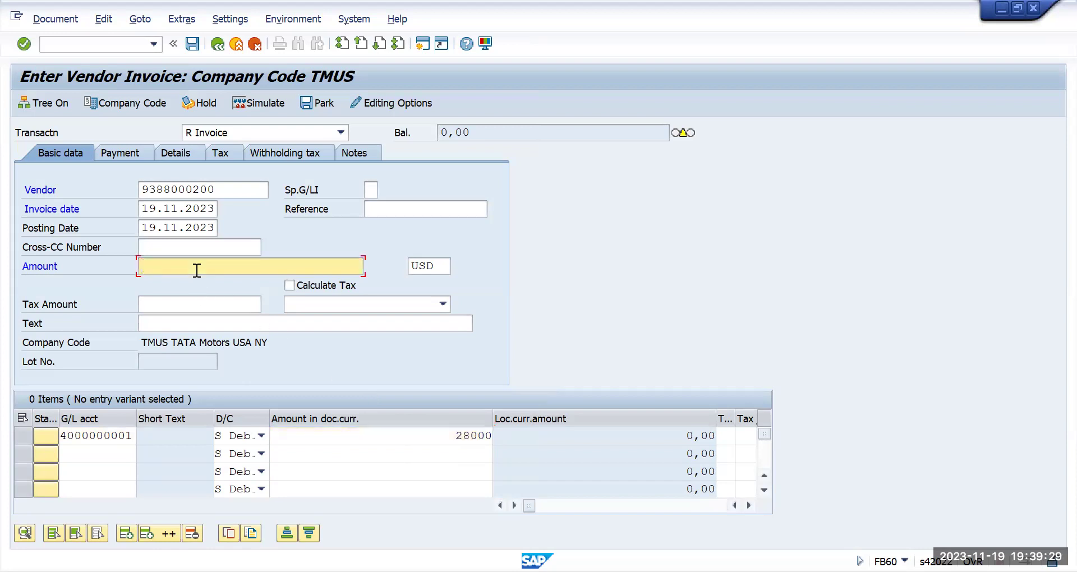
text(28000)
click(412, 212)
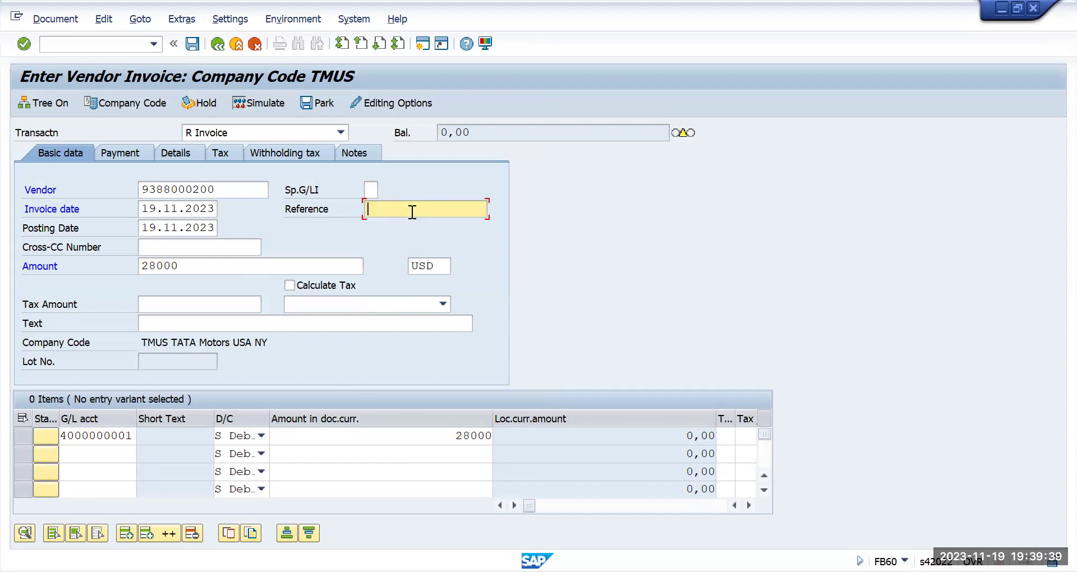
text(INV_001)
- Assign cost center USRENT to the first item line from the input history
click(731, 439)
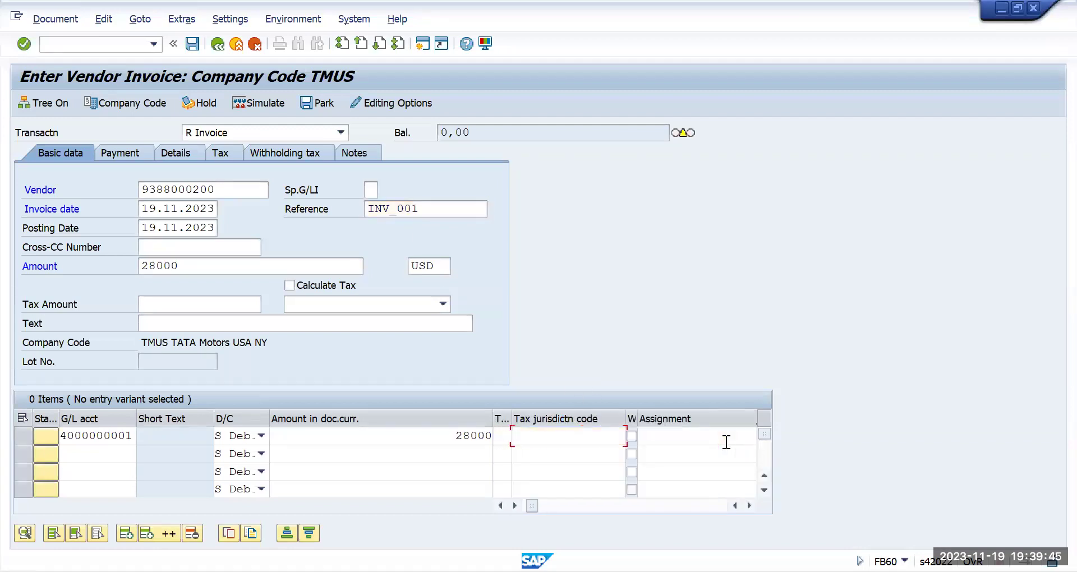
key(Tab)
key(Tab)
key(Tab)
key(Tab)
key(Tab)
key(Tab)
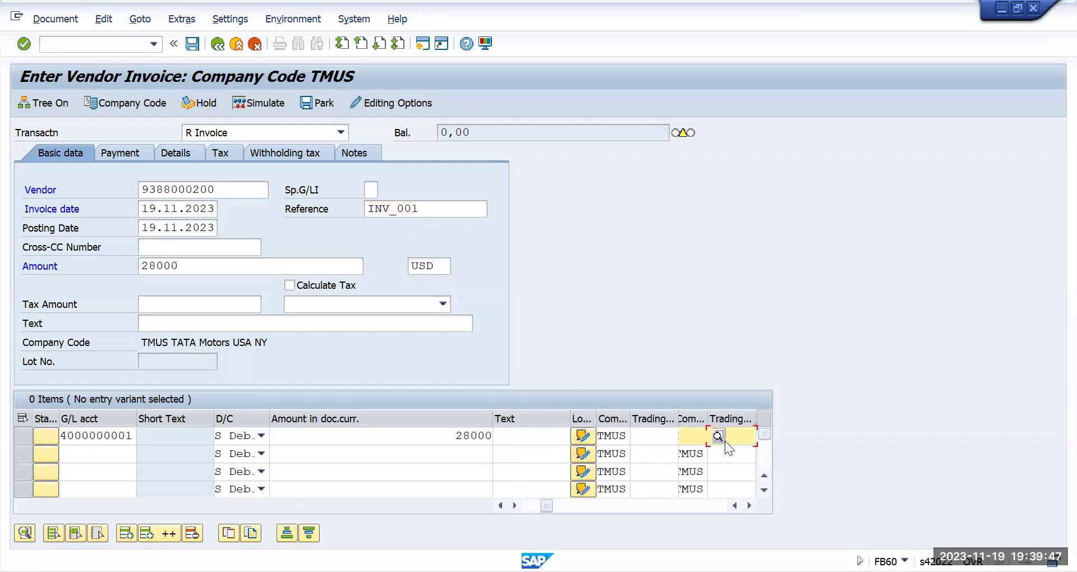
key(Tab)
key(Tab)
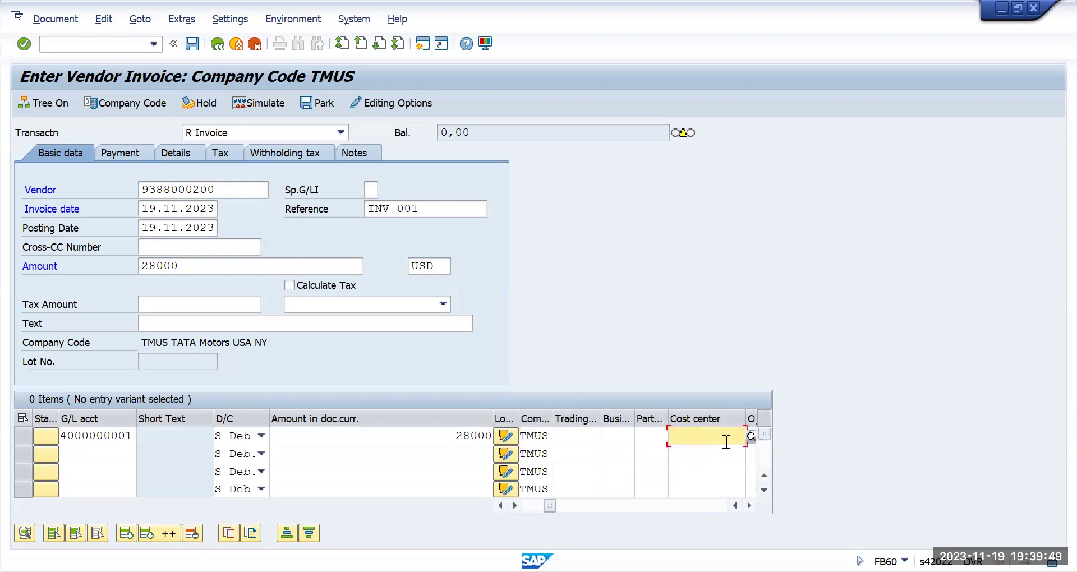
click(726, 443)
click(706, 269)
key(BackSpace)
key(BackSpace)
key(BackSpace)
key(BackSpace)
key(BackSpace)
key(BackSpace)
key(BackSpace)
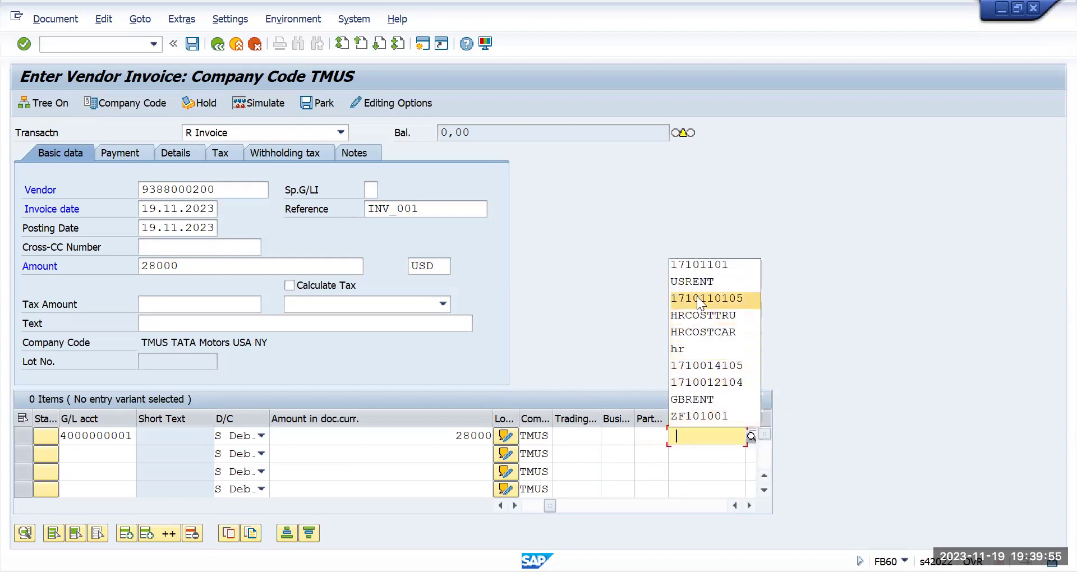
click(702, 278)
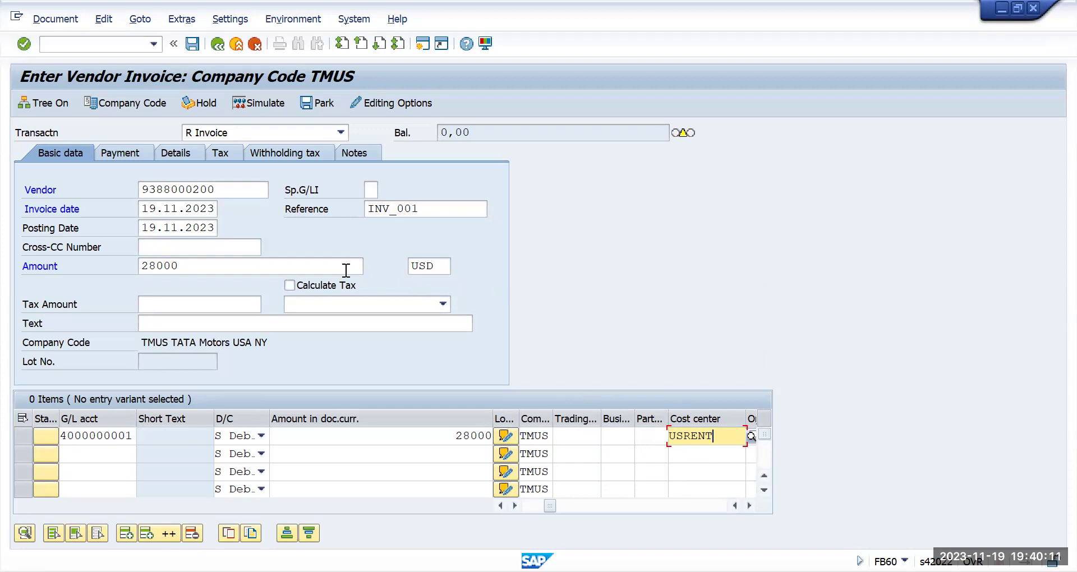
- Hold the invoice from the Document menu, entering Inv_001 as the temporary document number
click(70, 21)
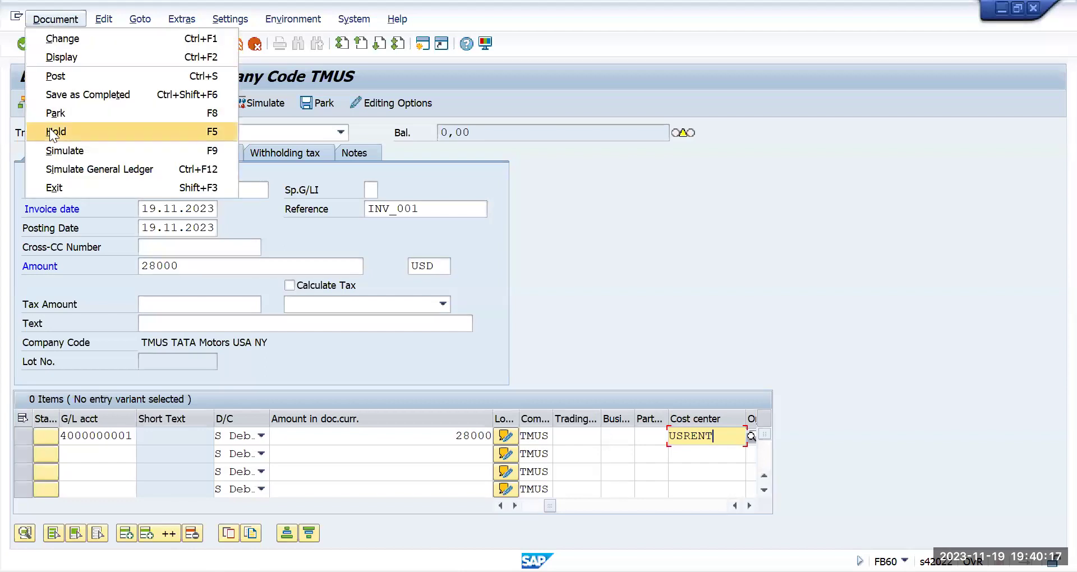
click(49, 129)
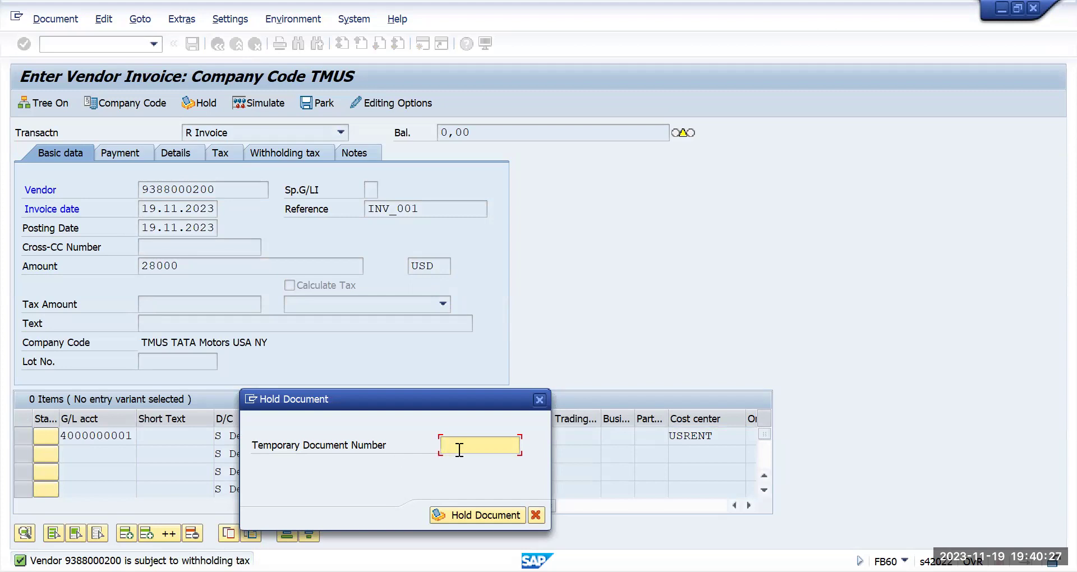
text(Inv_001)
- Confirm holding as Inv_001 and return to SAP Easy Access with /n
click(467, 515)
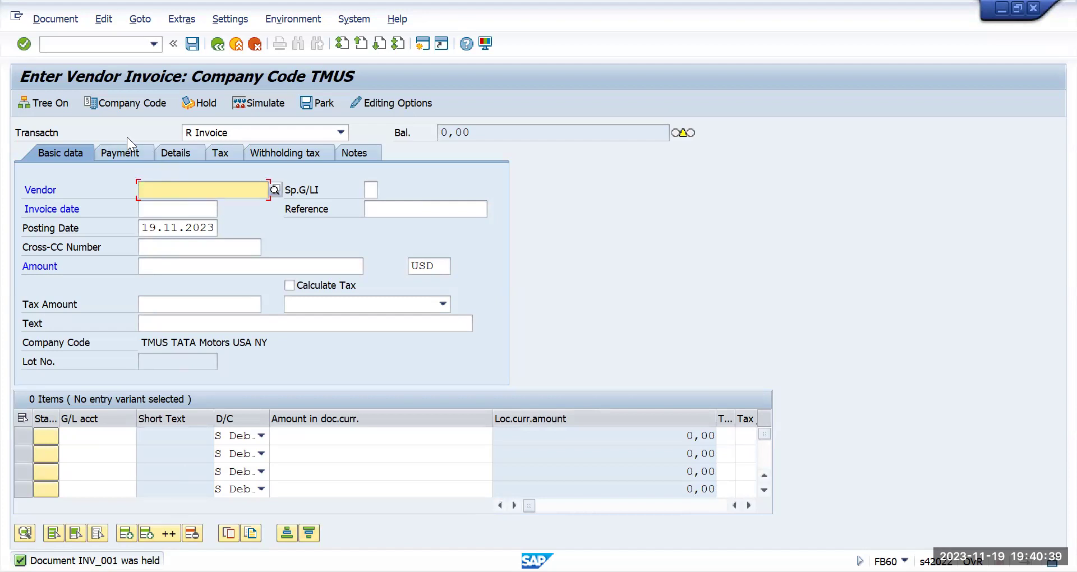
click(115, 44)
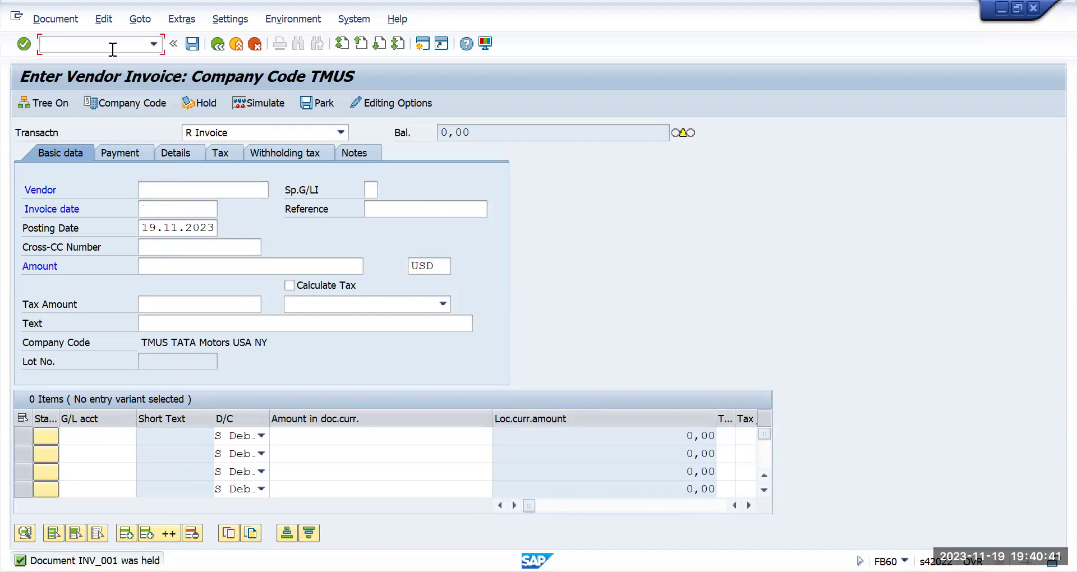
text(/n)
key(Return)
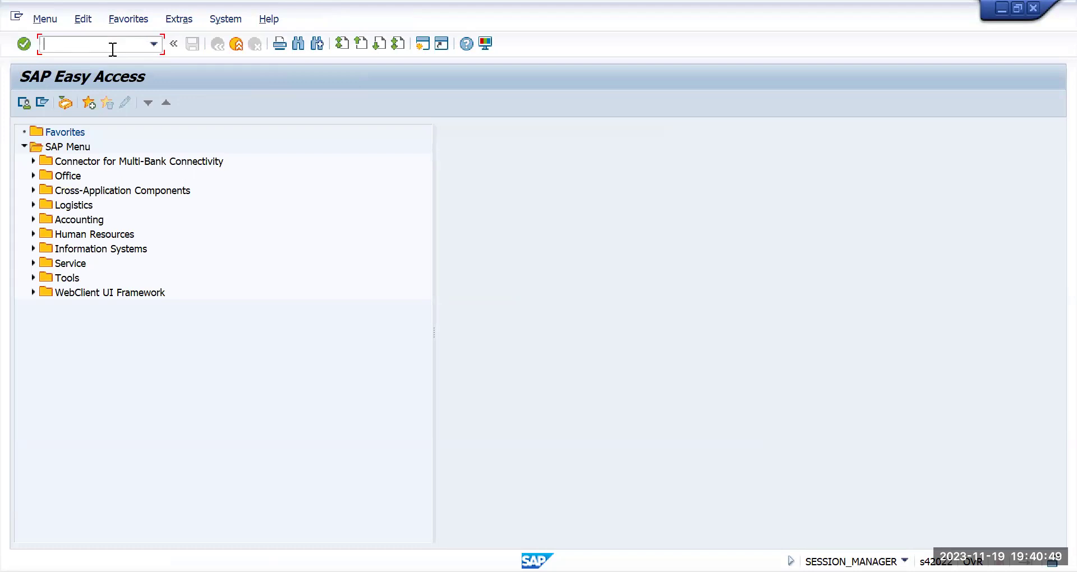
text(fb60)
key(Return)
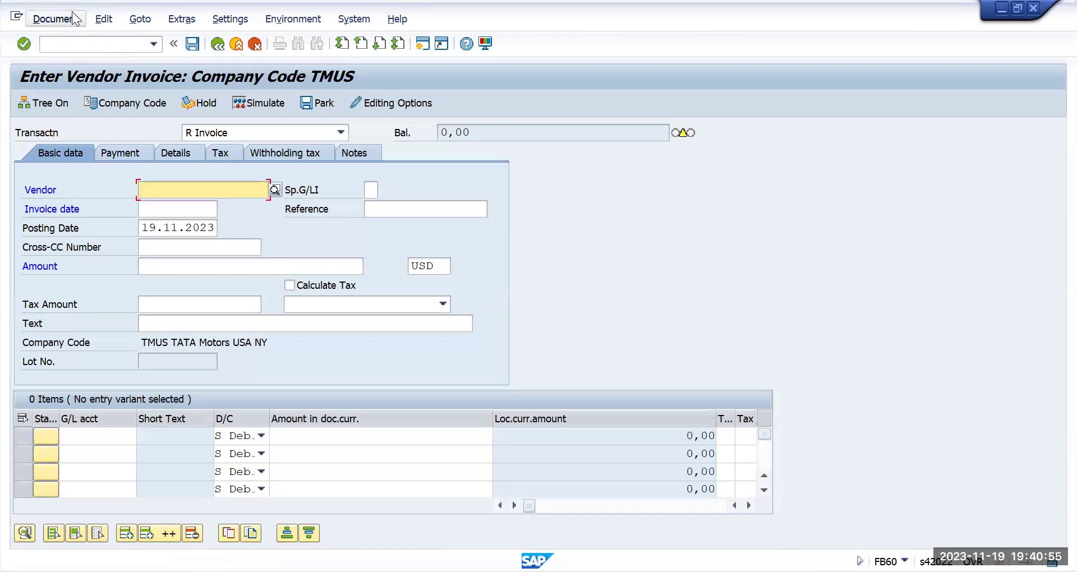
click(58, 21)
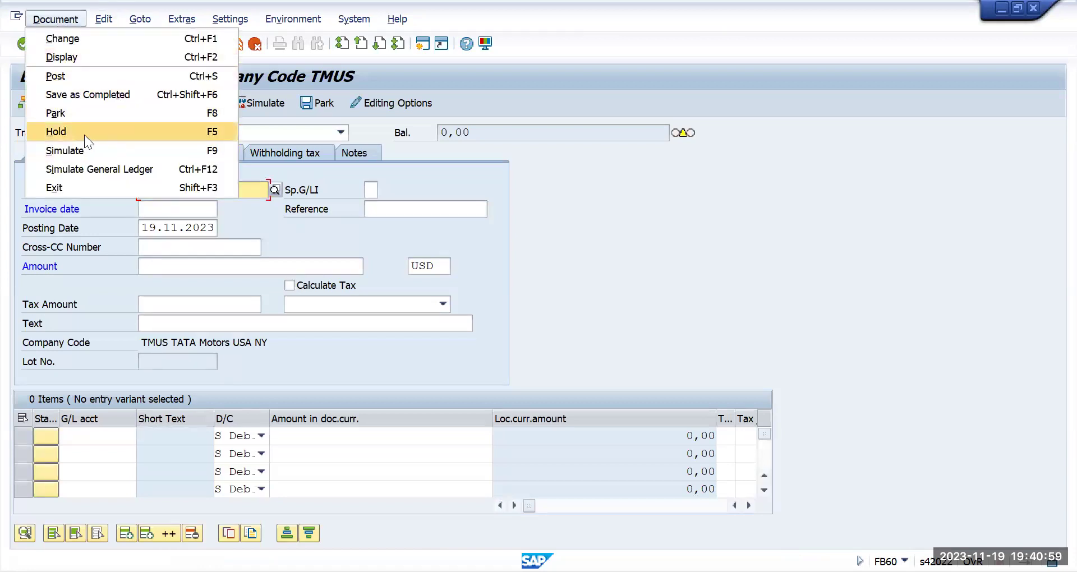
click(105, 20)
click(141, 19)
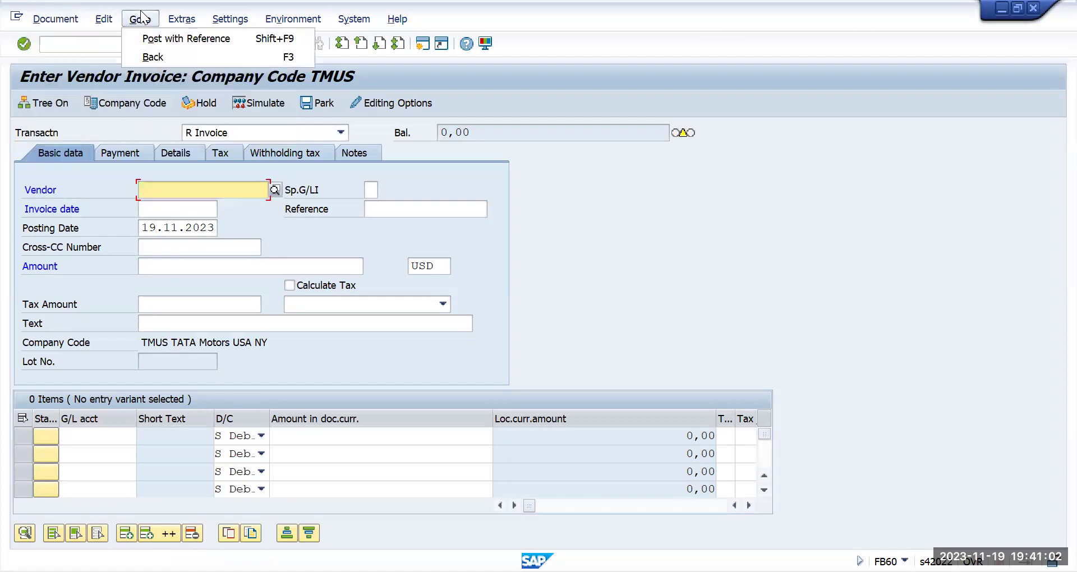
click(149, 39)
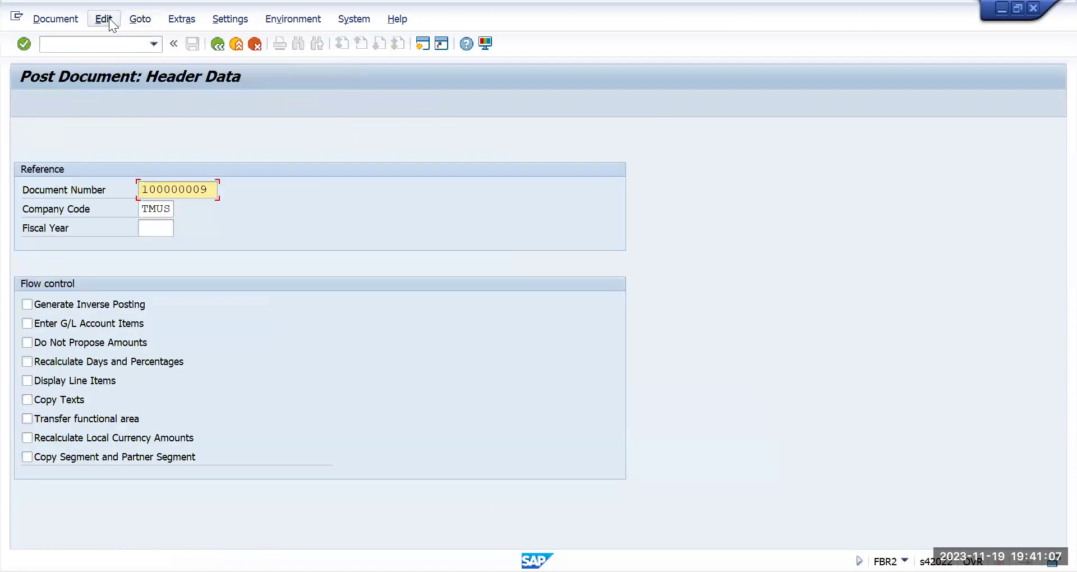
click(69, 23)
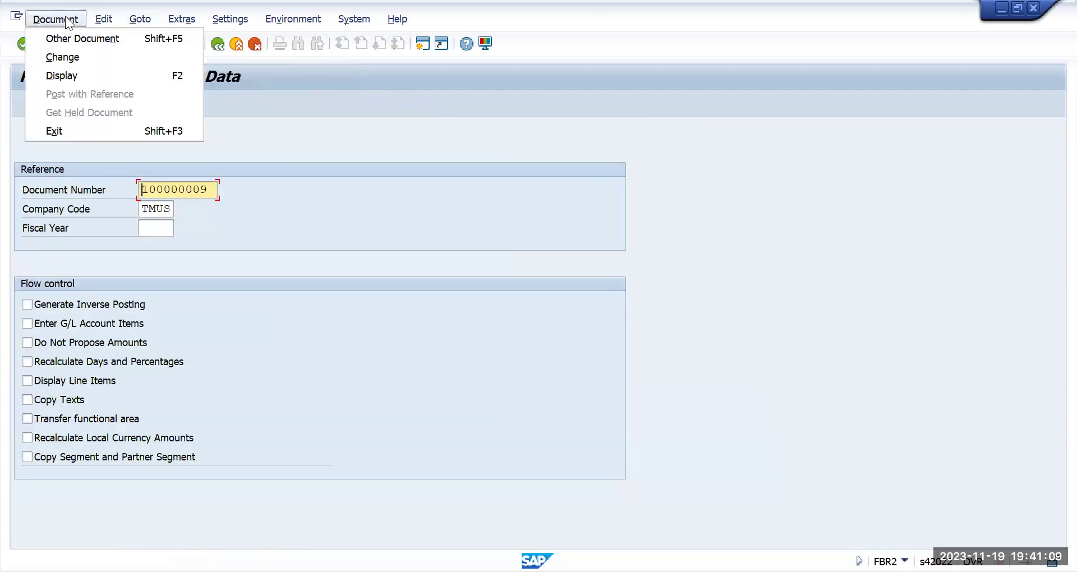
click(224, 81)
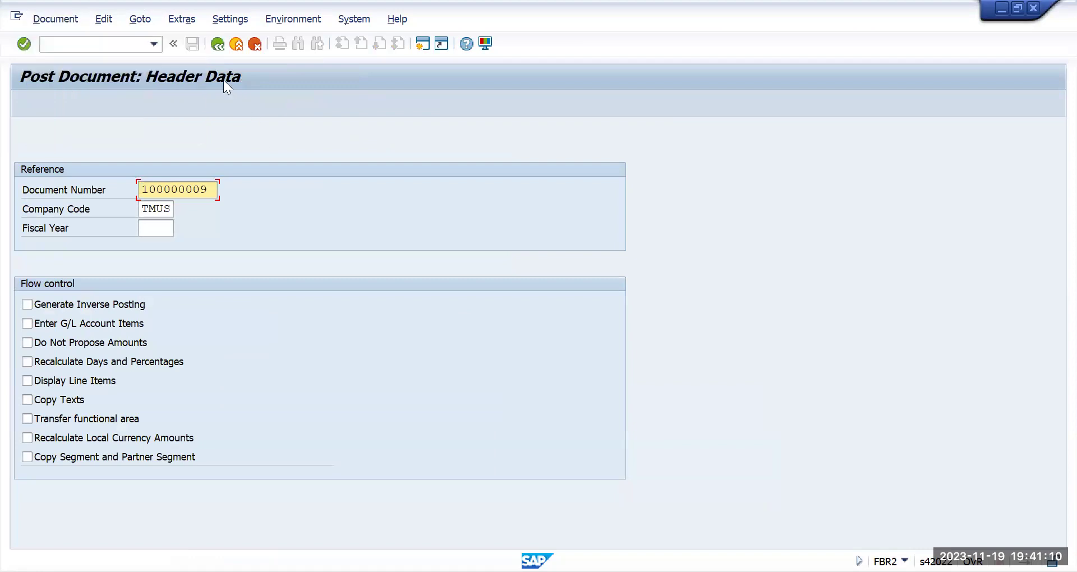
click(217, 44)
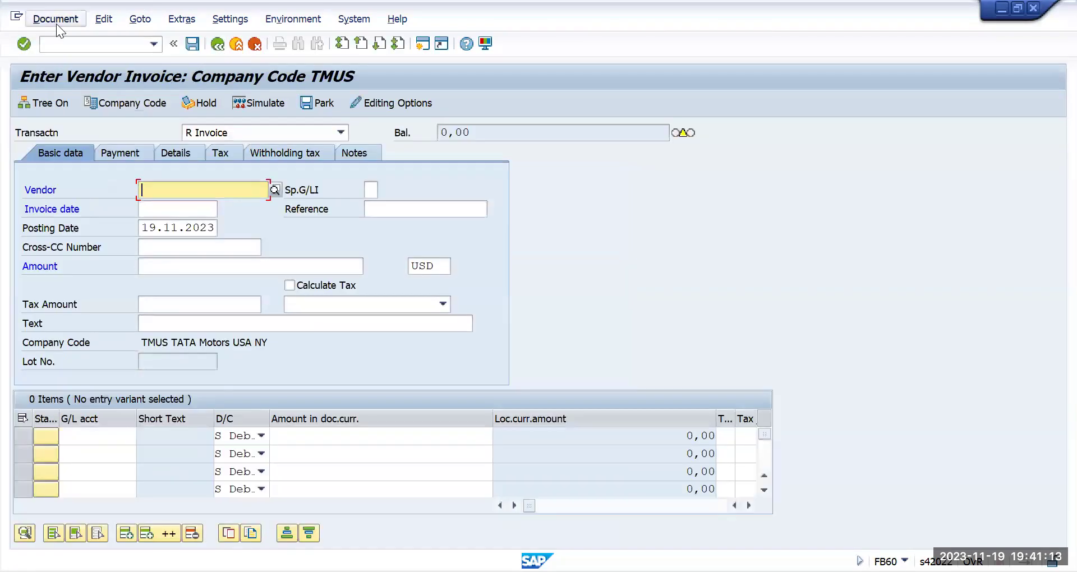
click(56, 24)
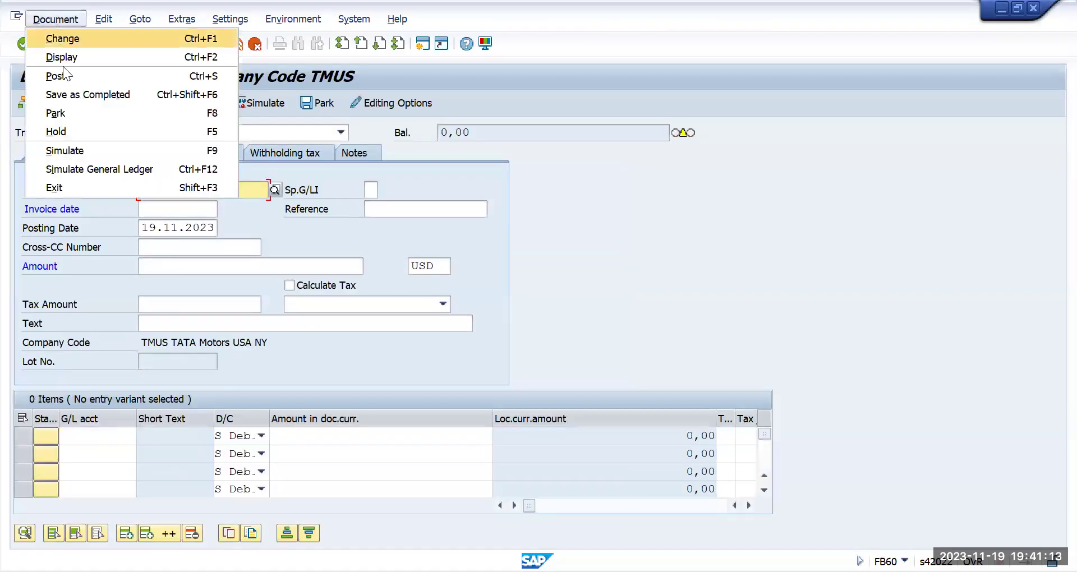
click(77, 128)
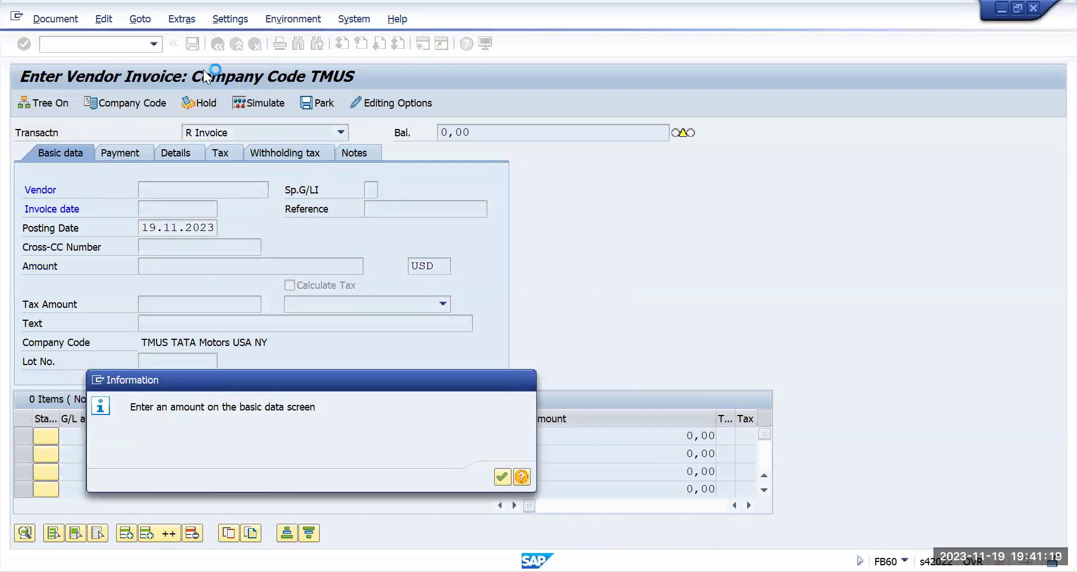
key(Return)
click(178, 19)
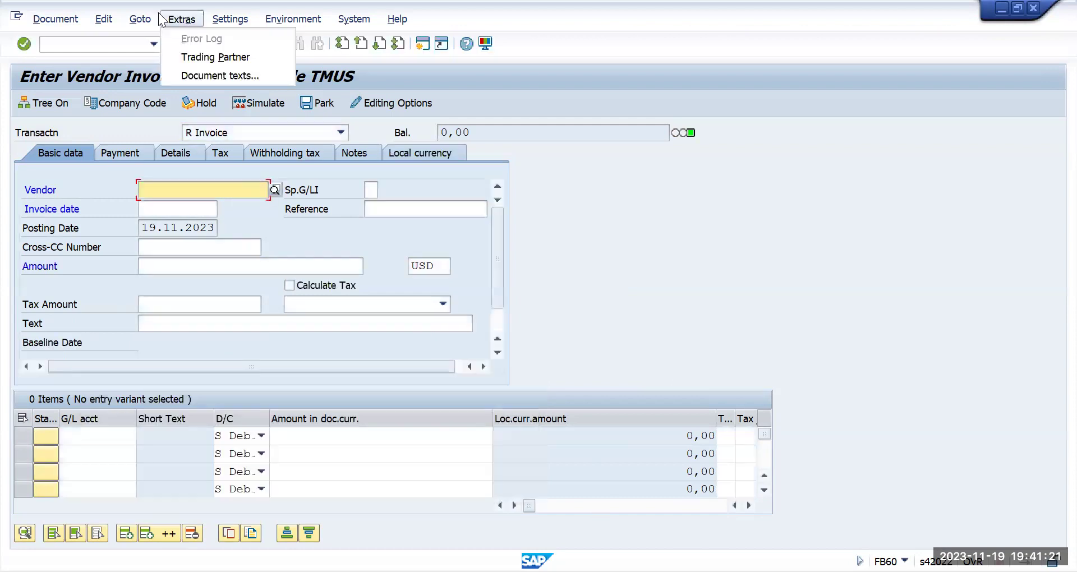
click(139, 19)
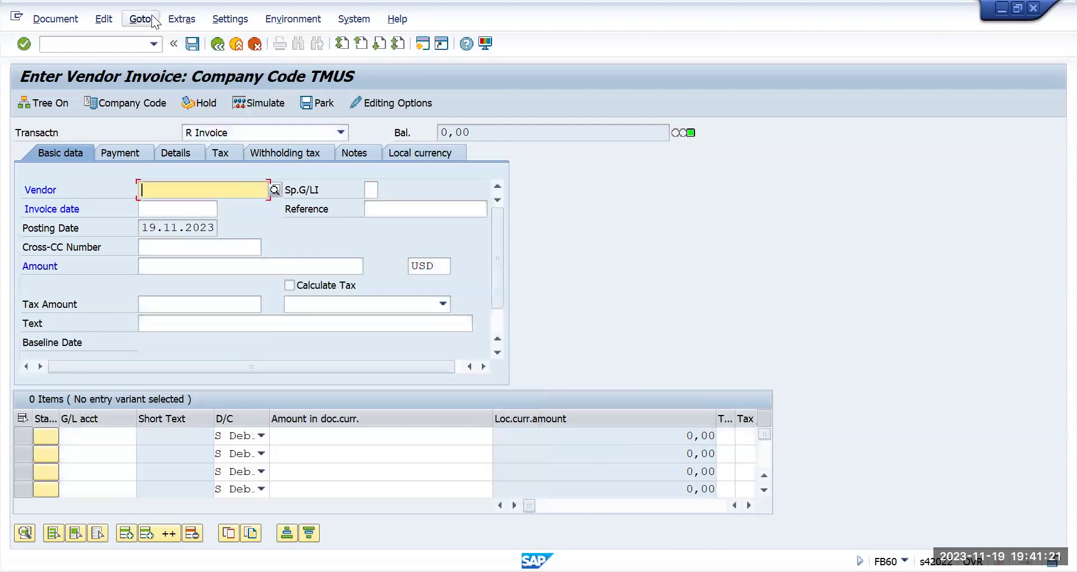
click(104, 20)
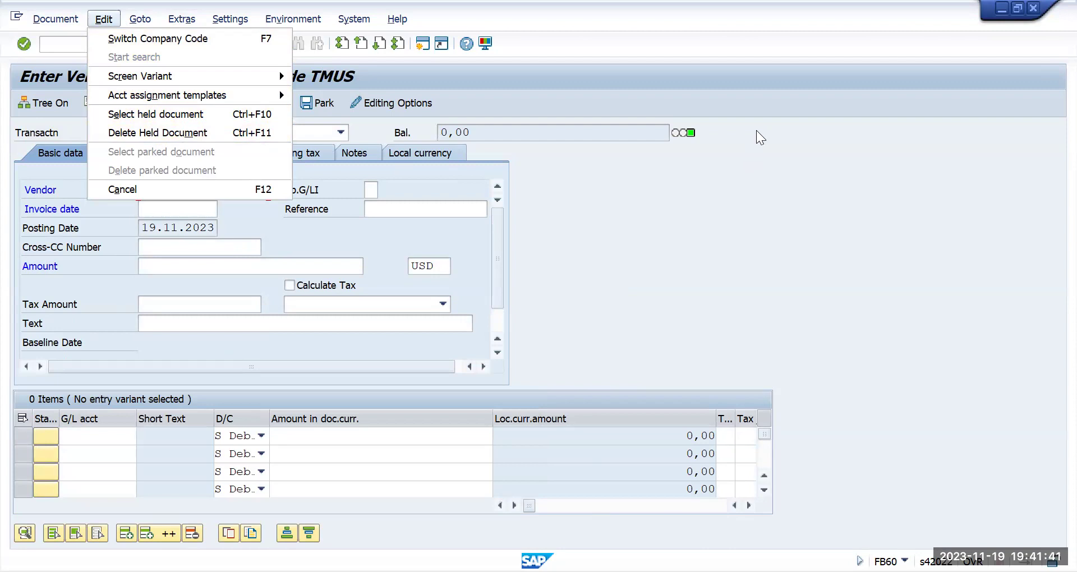
- Choose held document INV_001 from the search help for retrieval and continue
click(180, 114)
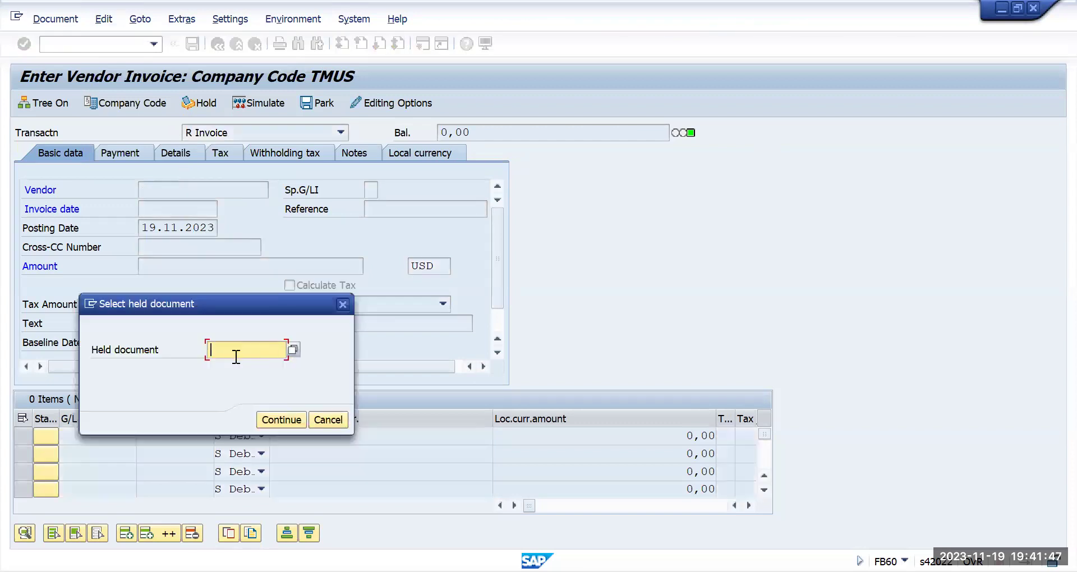
click(290, 350)
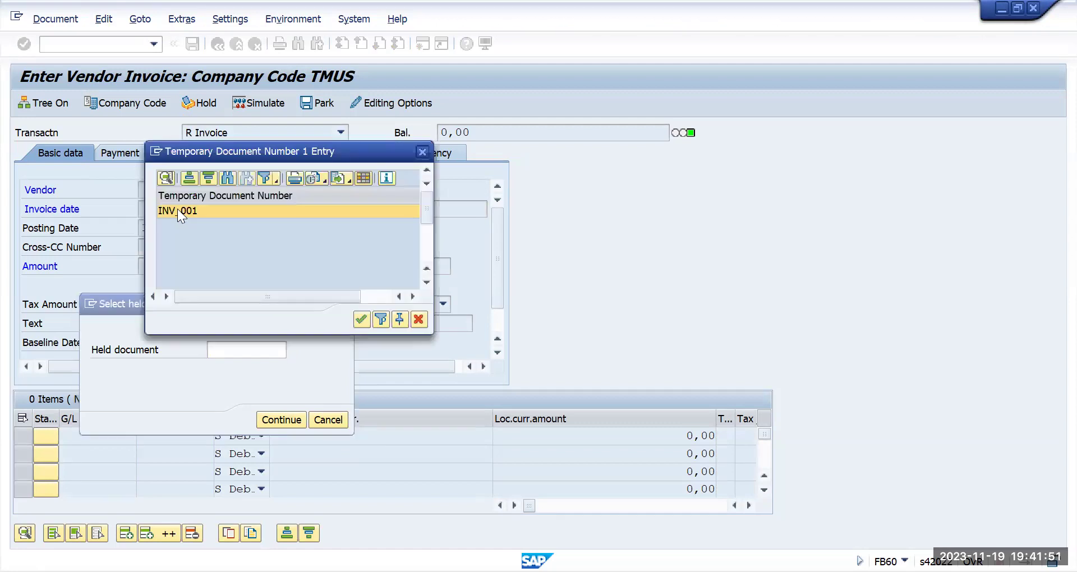
double_click(177, 209)
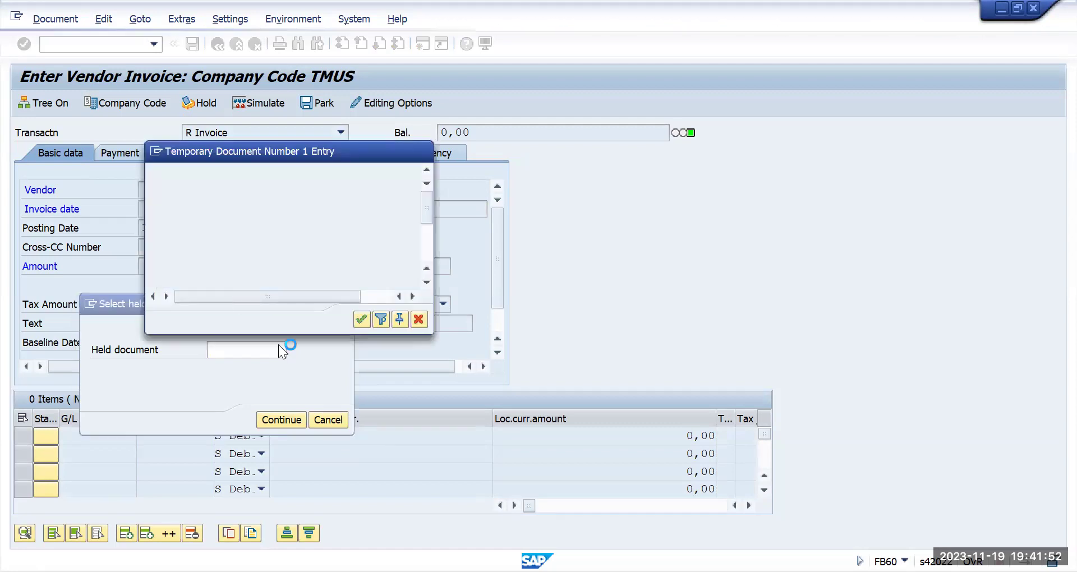
click(284, 421)
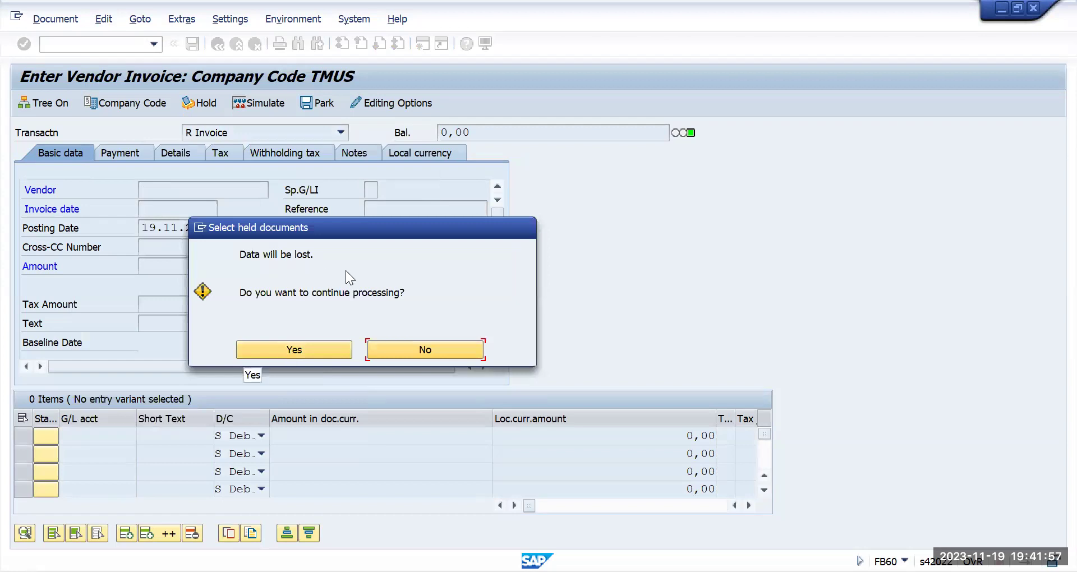
click(296, 348)
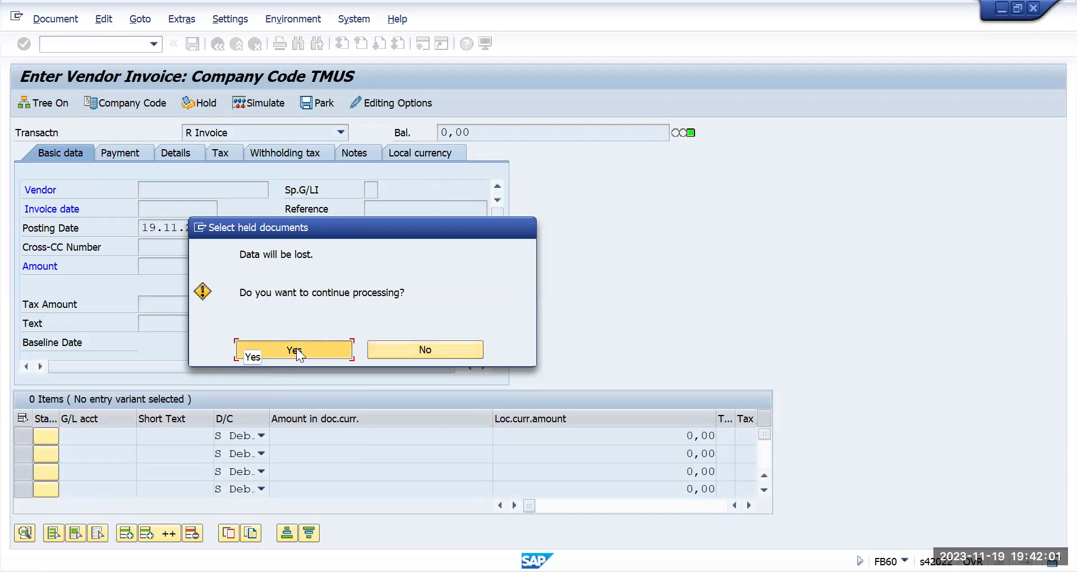
click(296, 349)
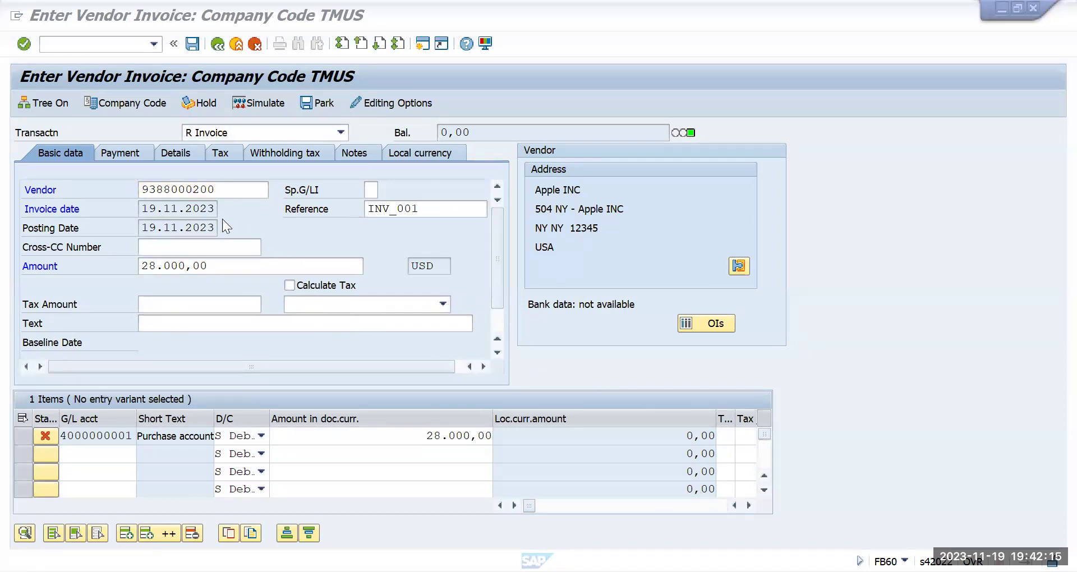
click(255, 104)
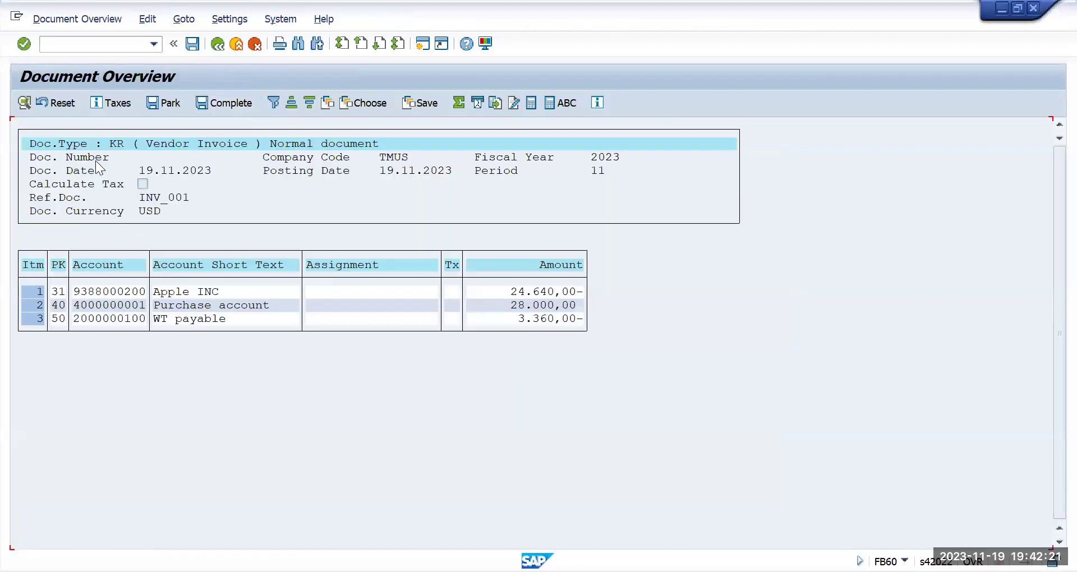
click(217, 48)
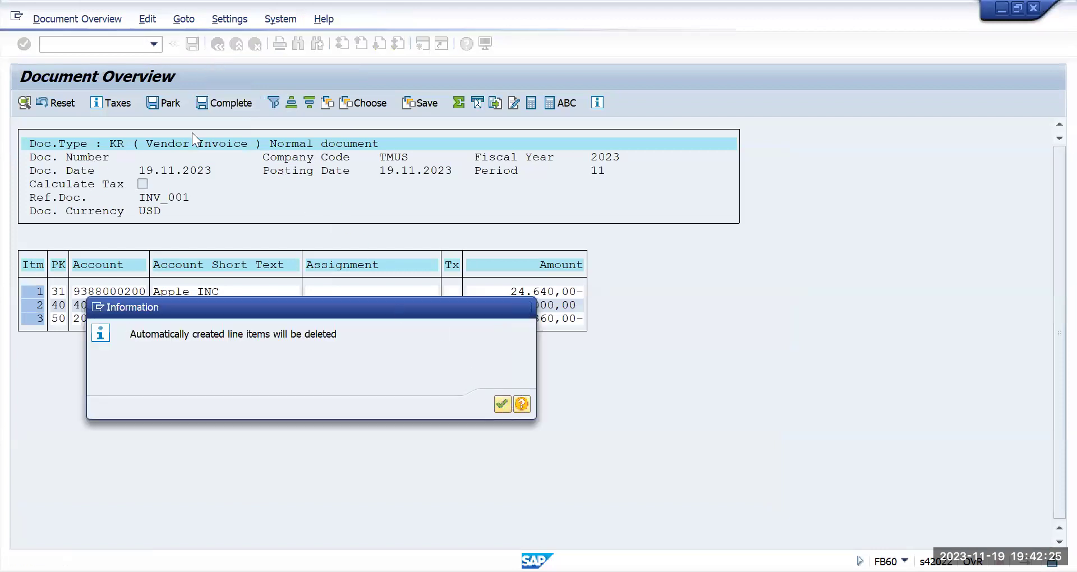
key(Return)
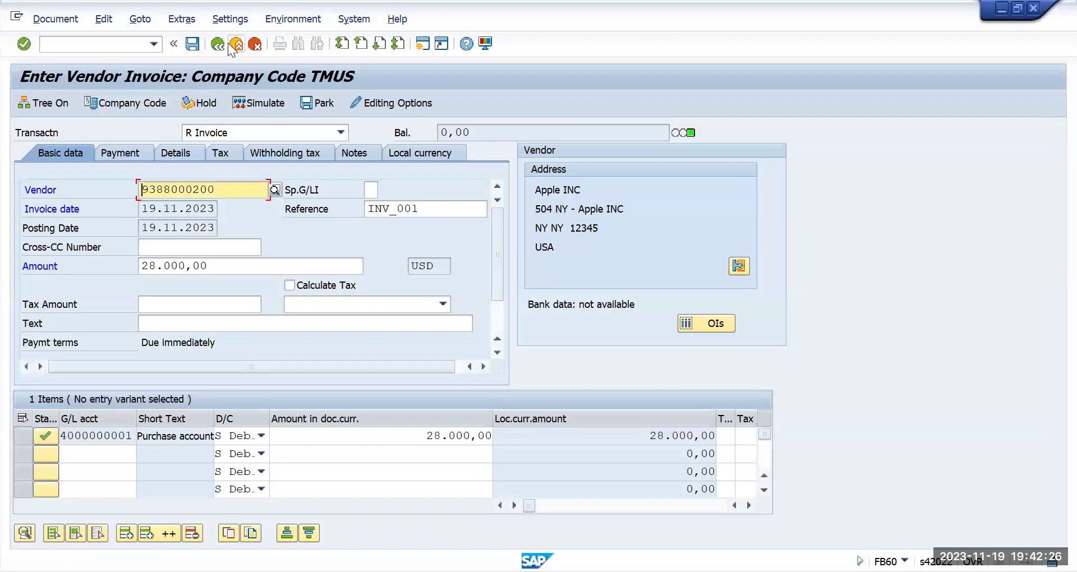
click(196, 45)
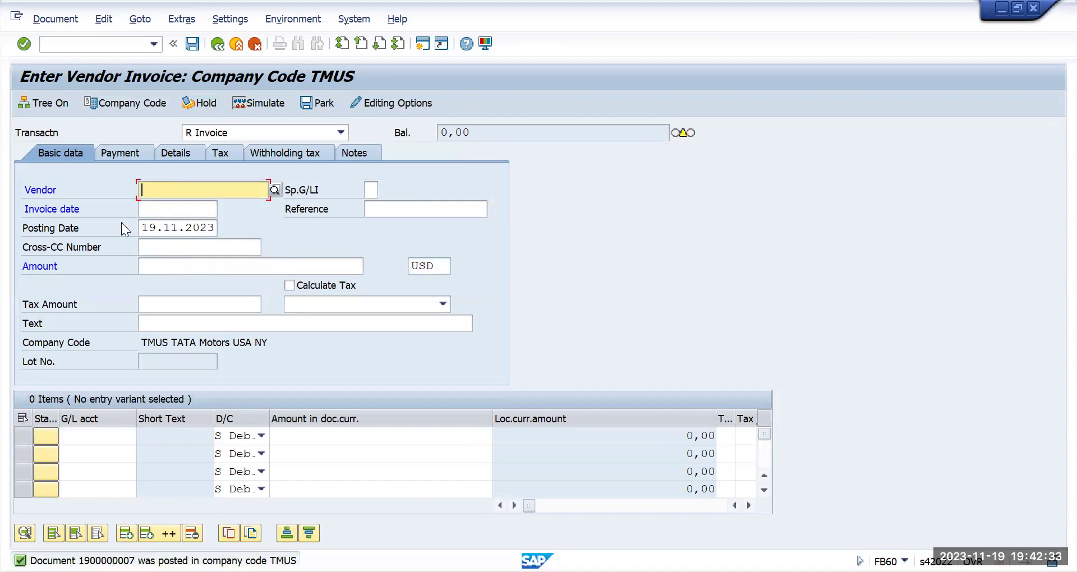
- Return to SAP Easy Access with /n and try SE38, which is refused as unauthorized
click(82, 44)
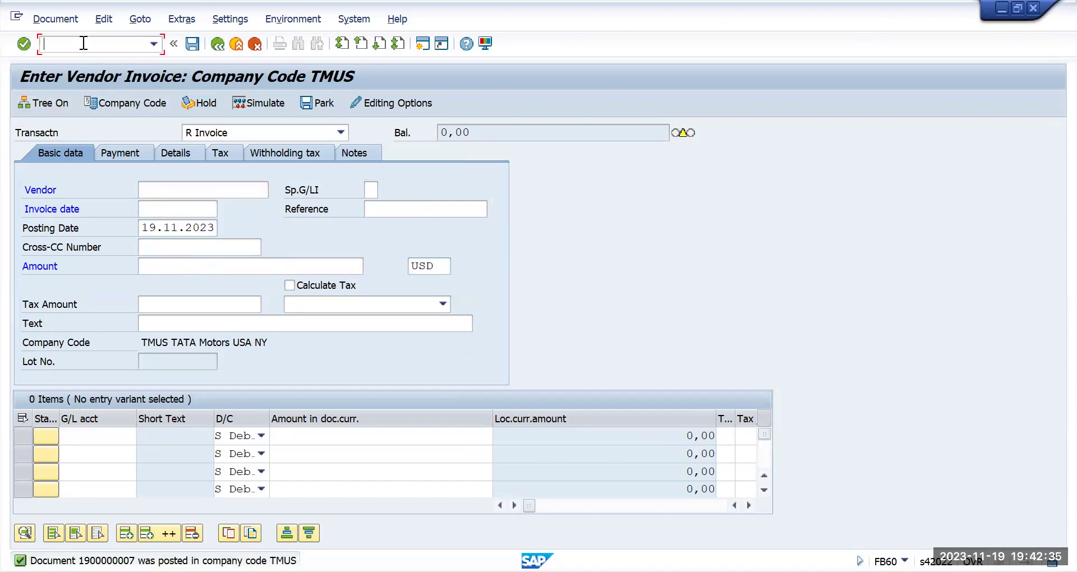
text(/n)
key(Return)
text(se)
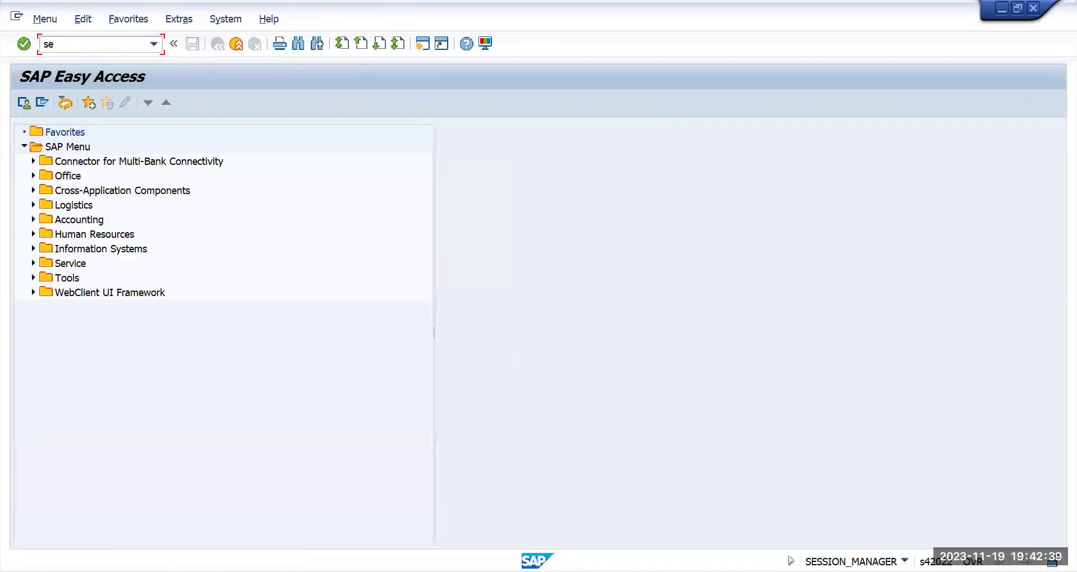
text(38)
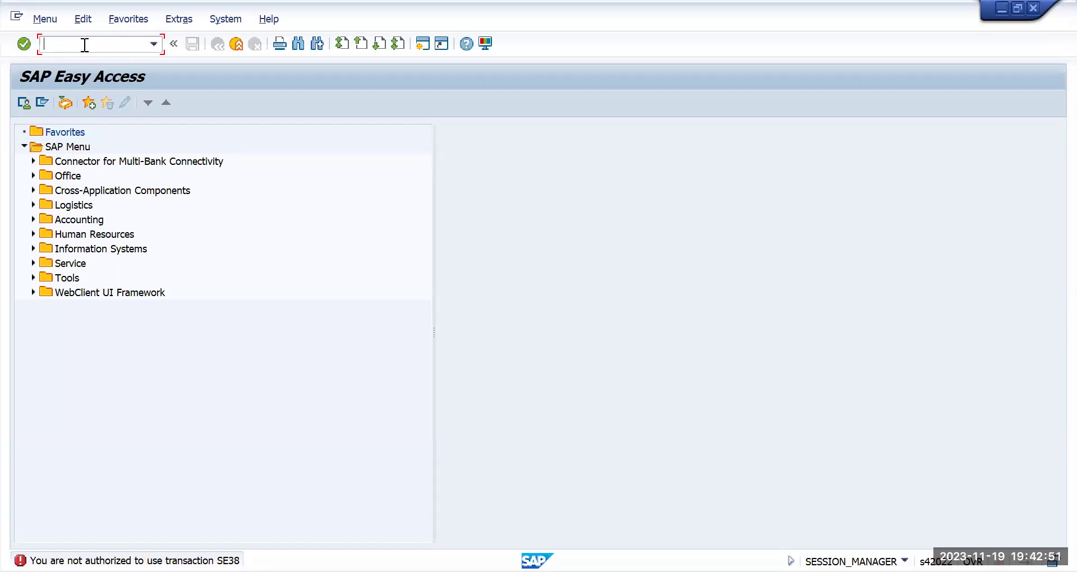
text(se38)
key(BackSpace)
text(8)
key(BackSpace)
key(BackSpace)
key(BackSpace)
key(BackSpace)
key(BackSpace)
key(BackSpace)
key(BackSpace)
- Type RFTMPBLU into the command field as the next transaction
click(83, 44)
text(RFTMP)
click(84, 43)
text(BLU)
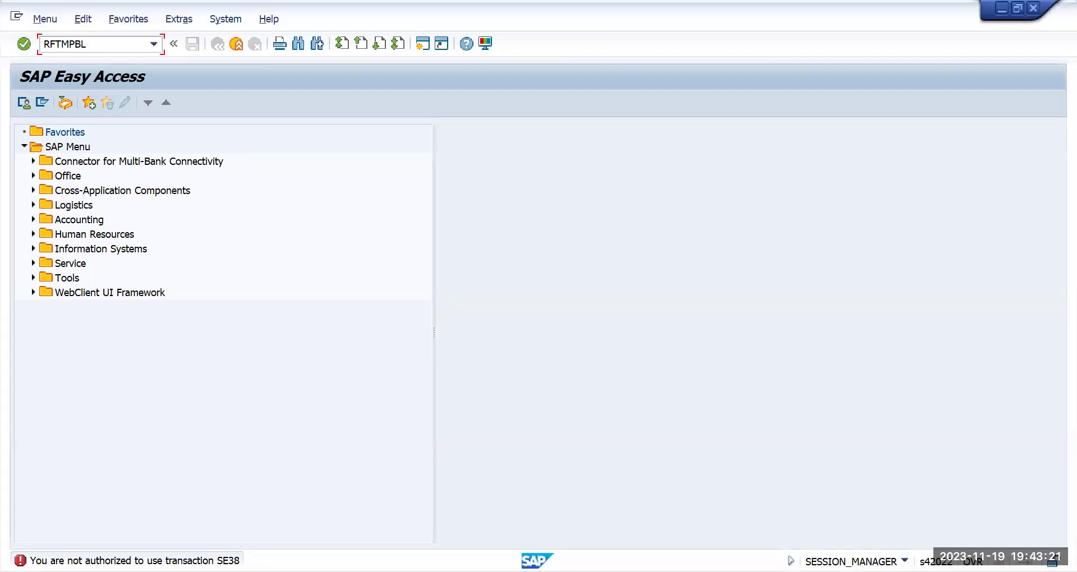